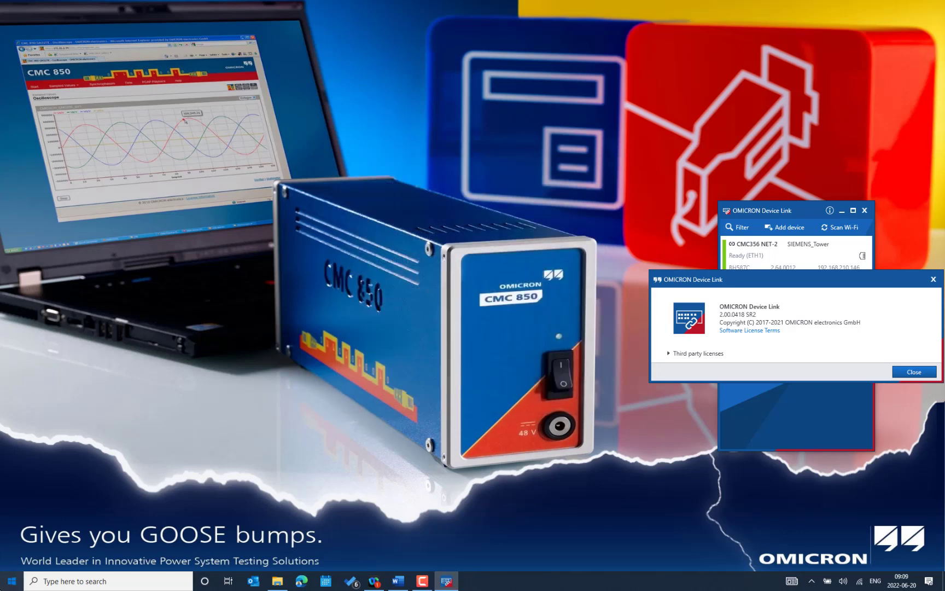
Step: Find the Device Link update checker through the system search and run it
key("super")
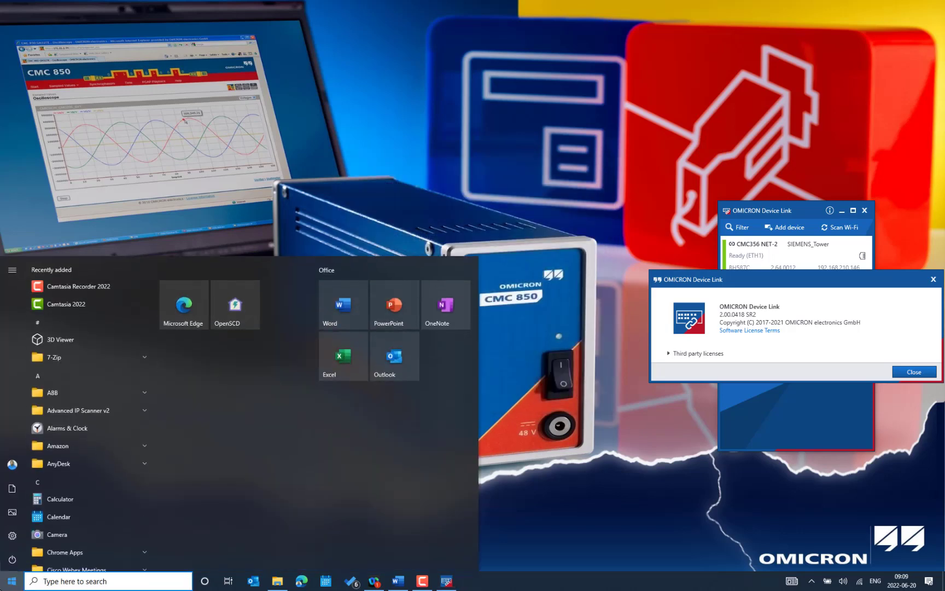
type("o")
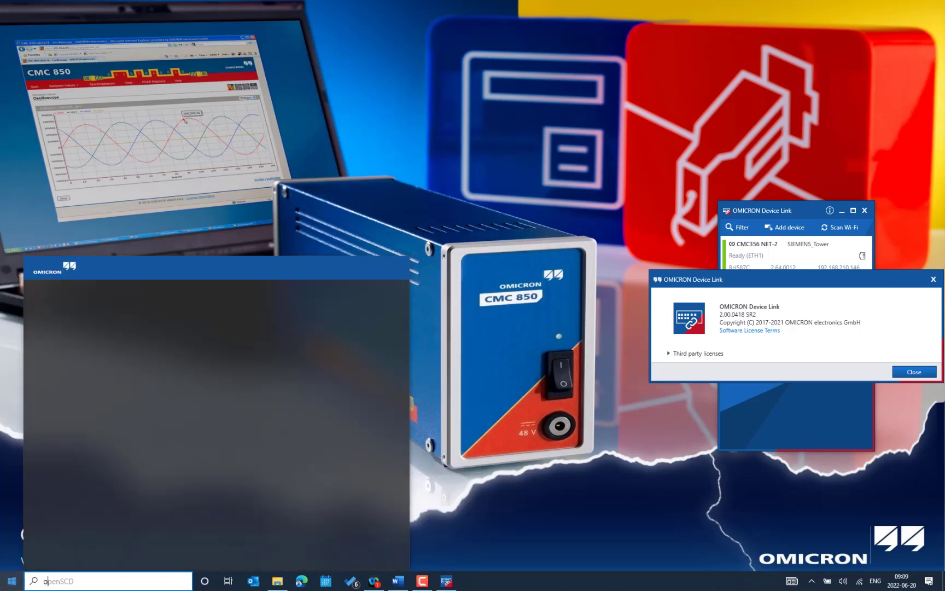
type("de")
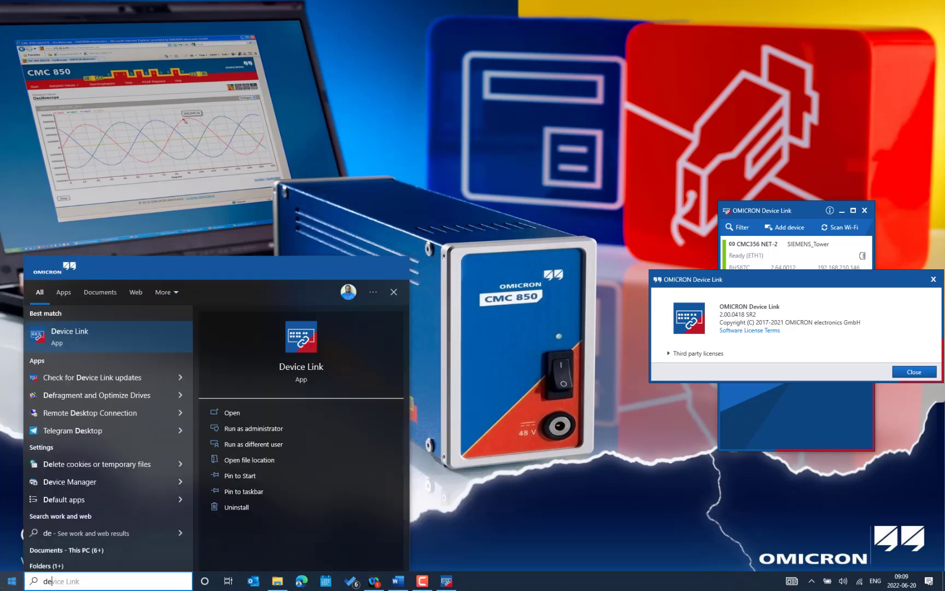
left_click(79, 382)
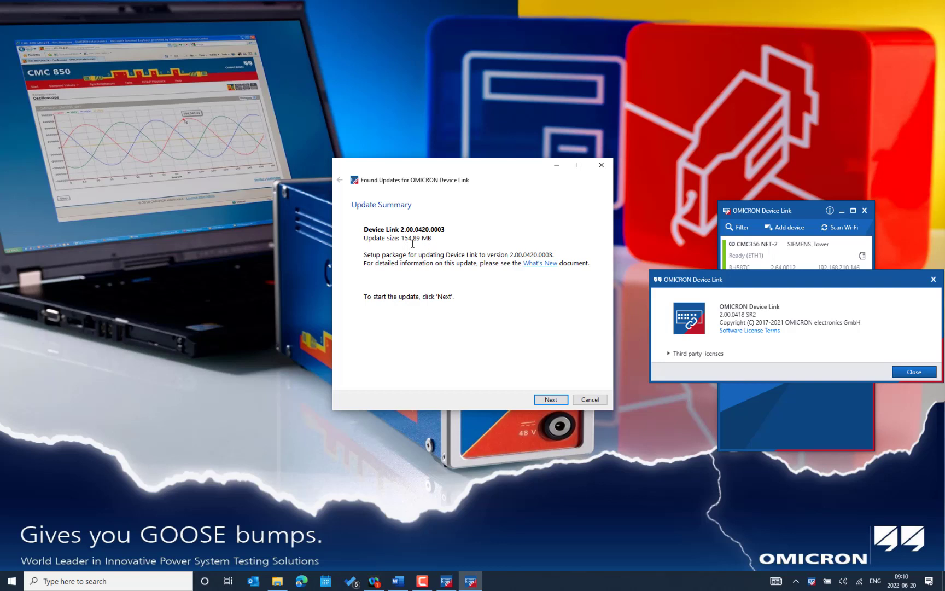
Step: Open the update's What's New PDF in the browser instead of downloading it, and read its release notes
left_click(537, 267)
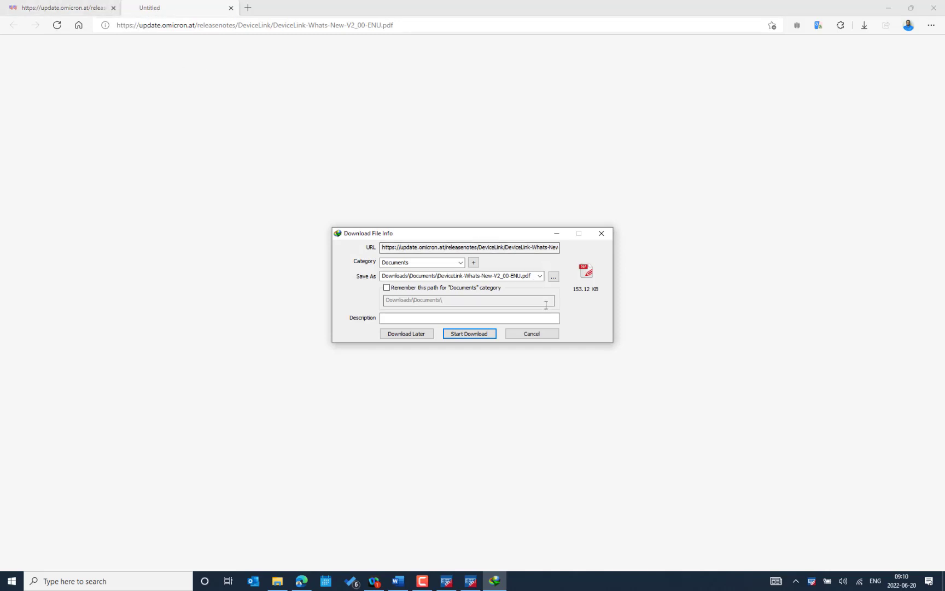
left_click(516, 333)
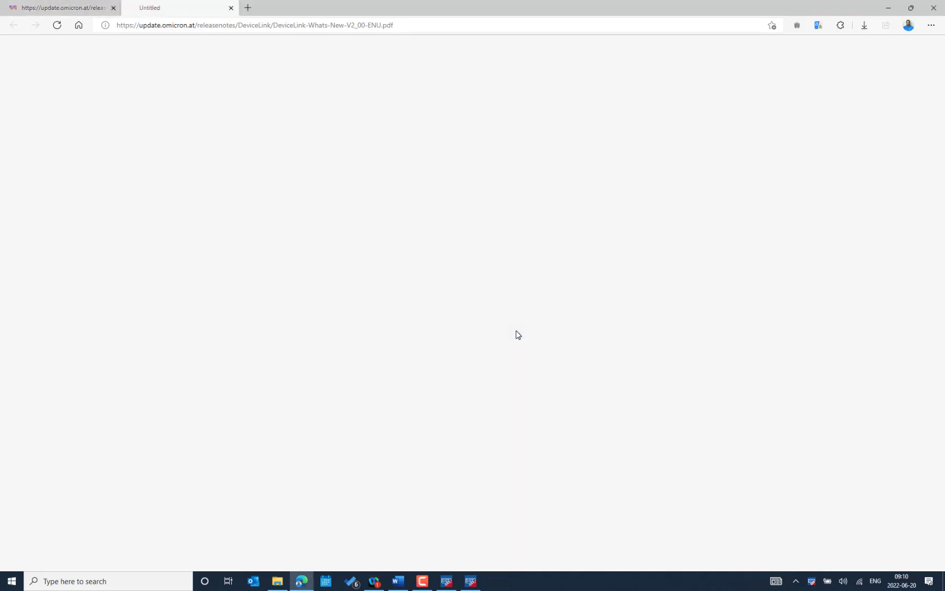
left_click(839, 26)
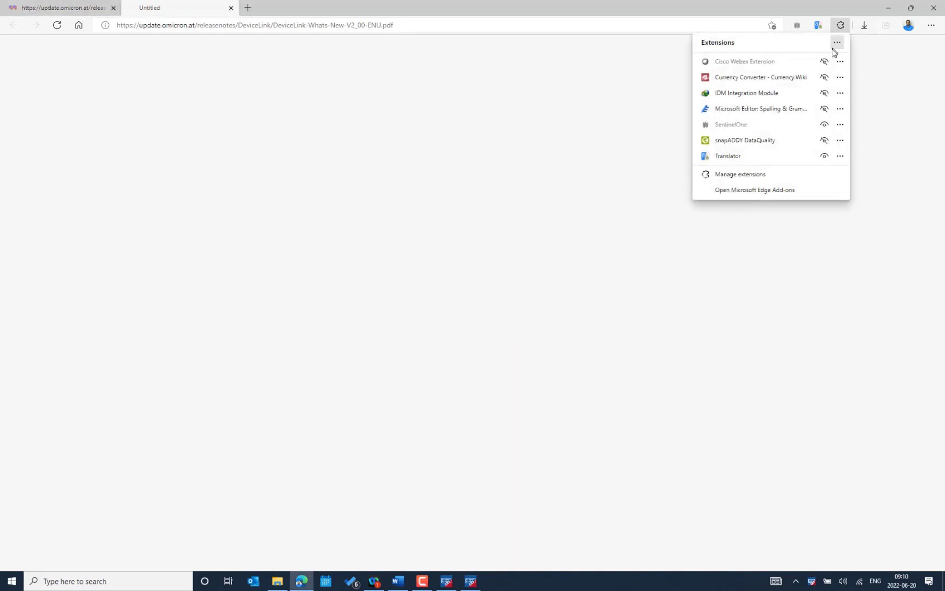
left_click(658, 95)
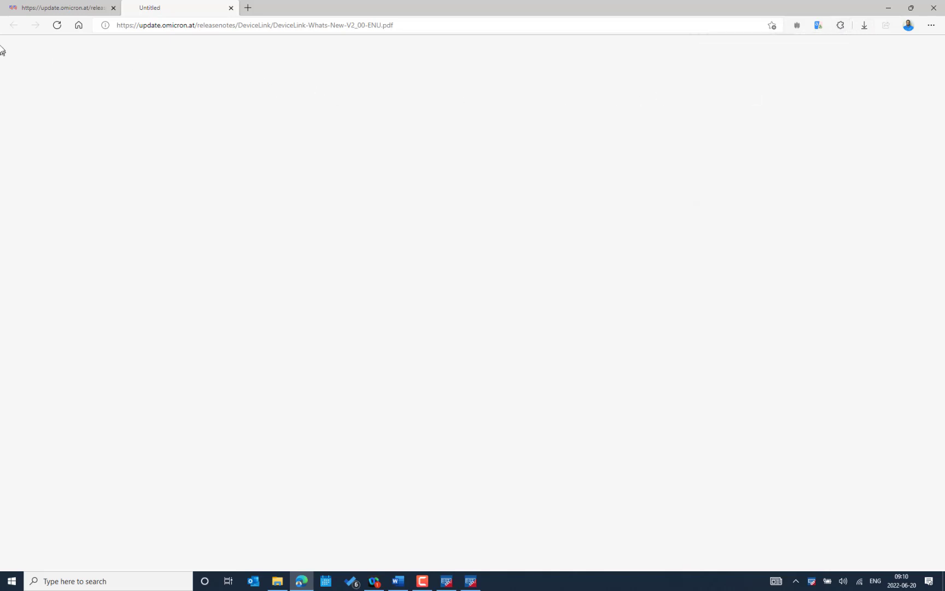
left_click(57, 28)
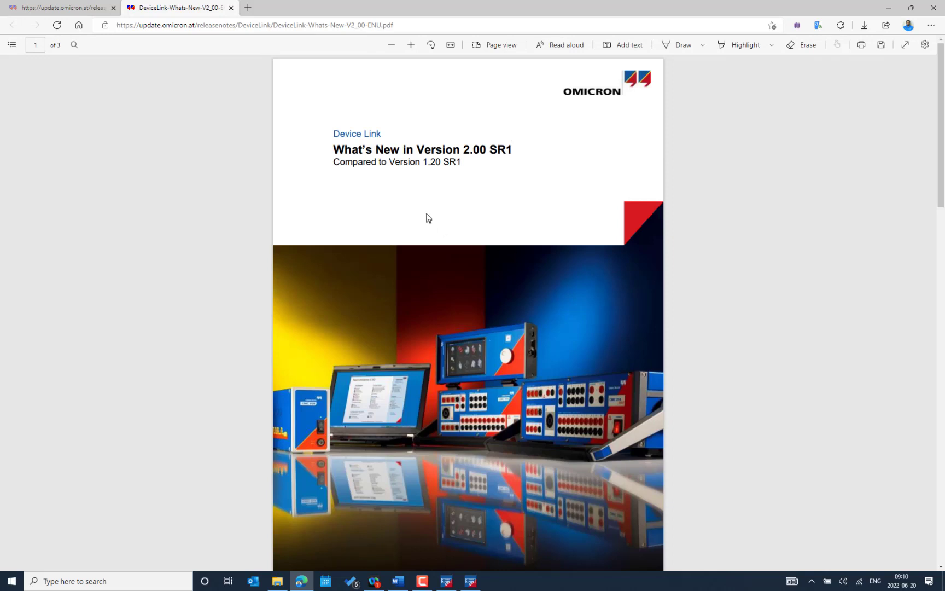
scroll(496, 227, "down", 6)
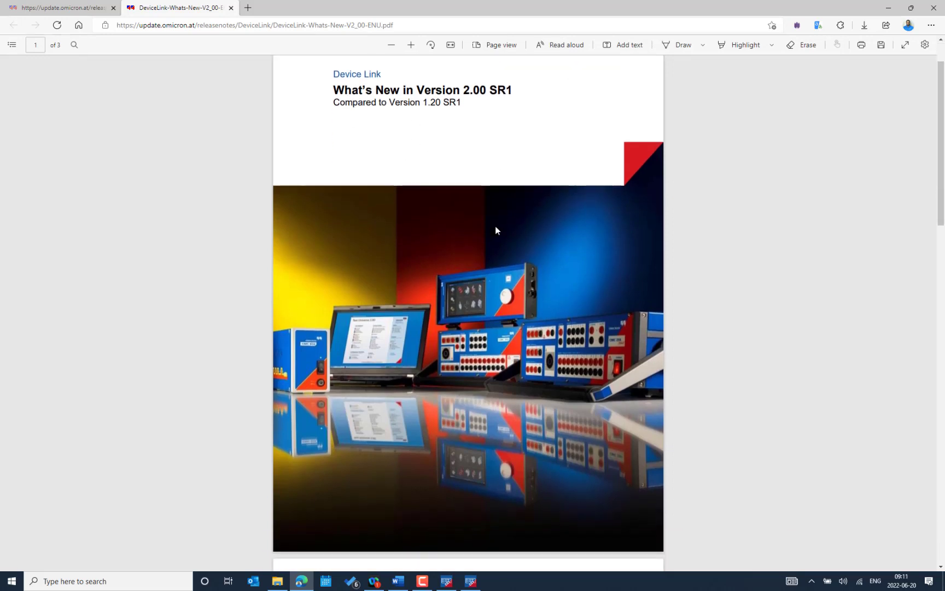
scroll(497, 230, "down", 1)
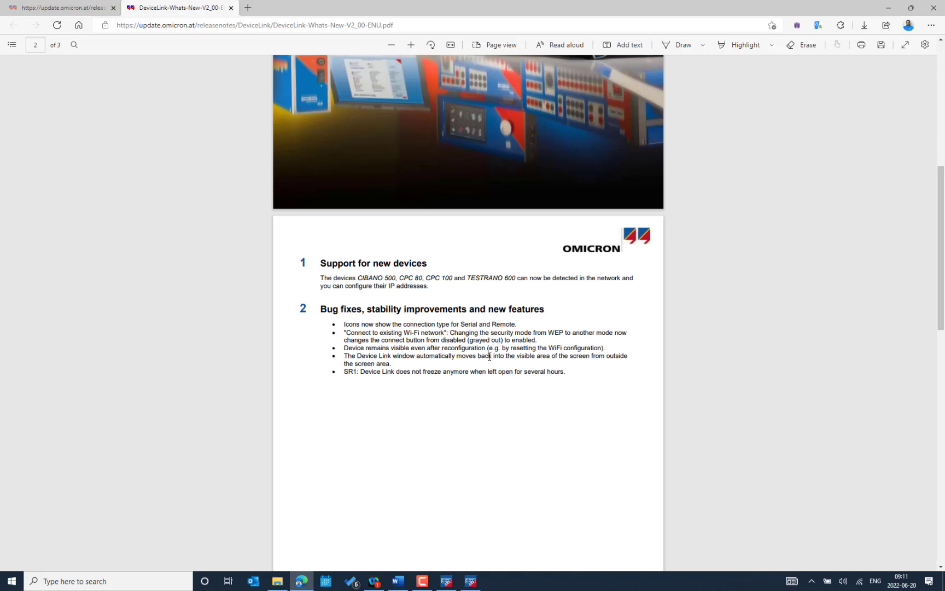
scroll(479, 347, "up", 5)
scroll(470, 338, "up", 2)
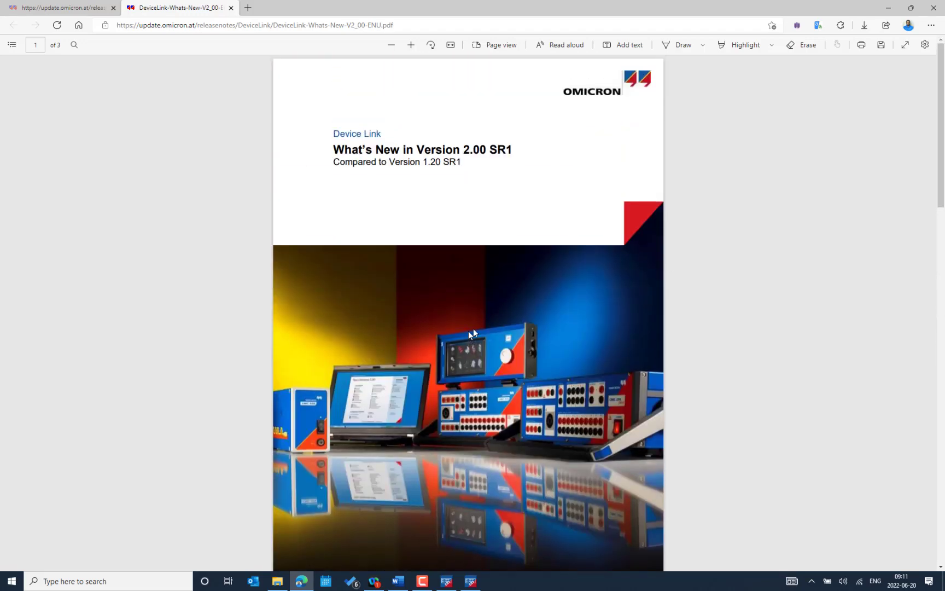
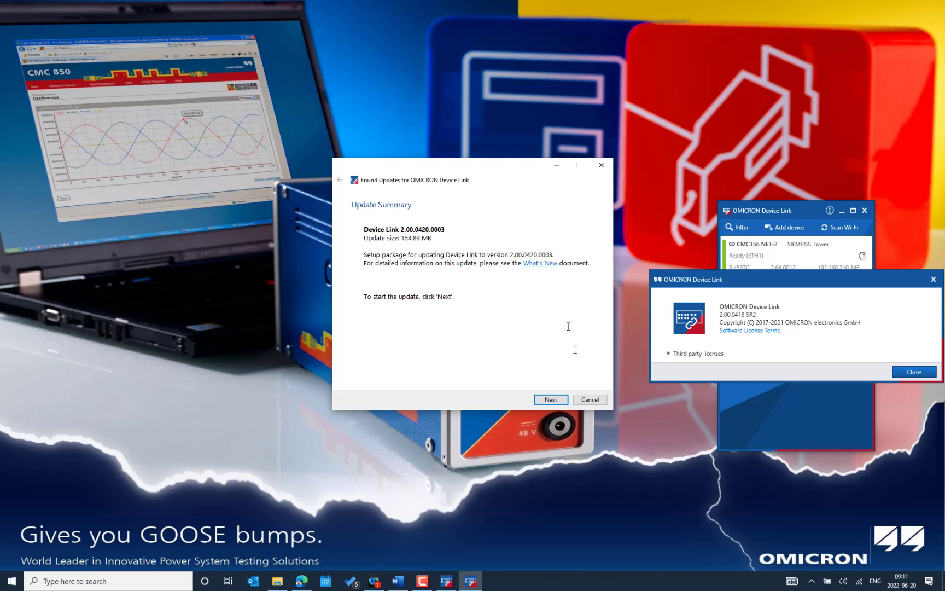
Step: Start the update to Device Link 2.00.0420.0003 and close the running Device Link application with its About dialog
left_click(554, 401)
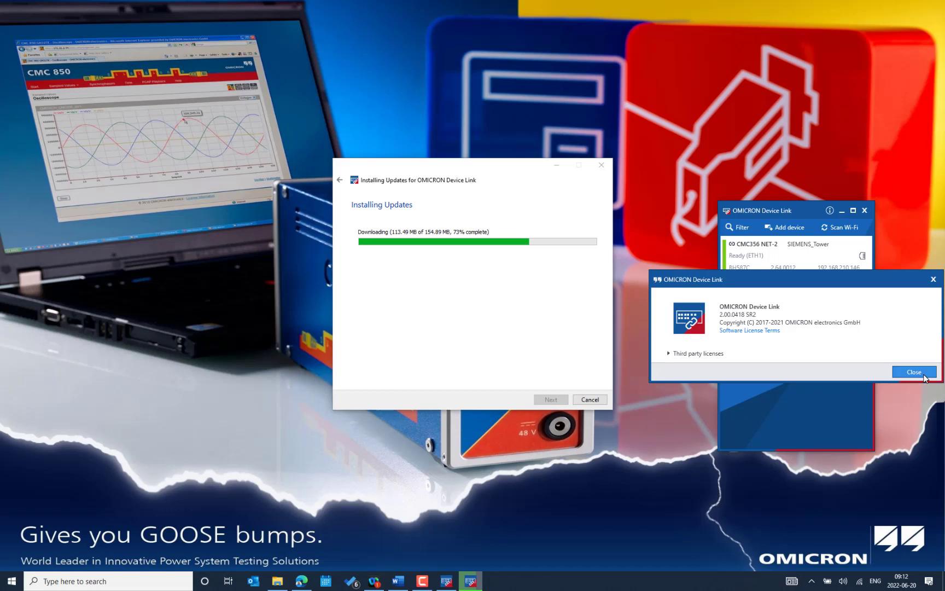
left_click(923, 375)
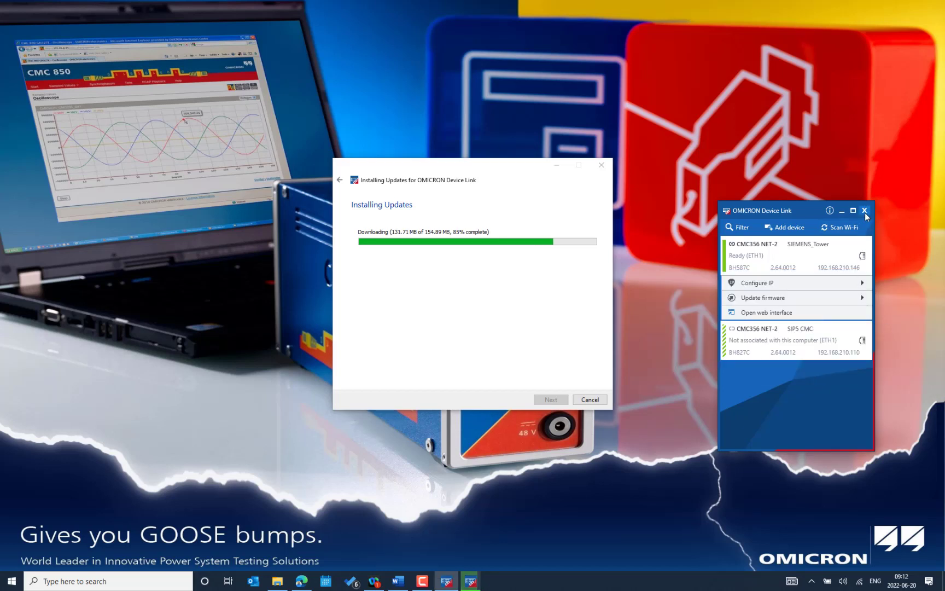
left_click(865, 211)
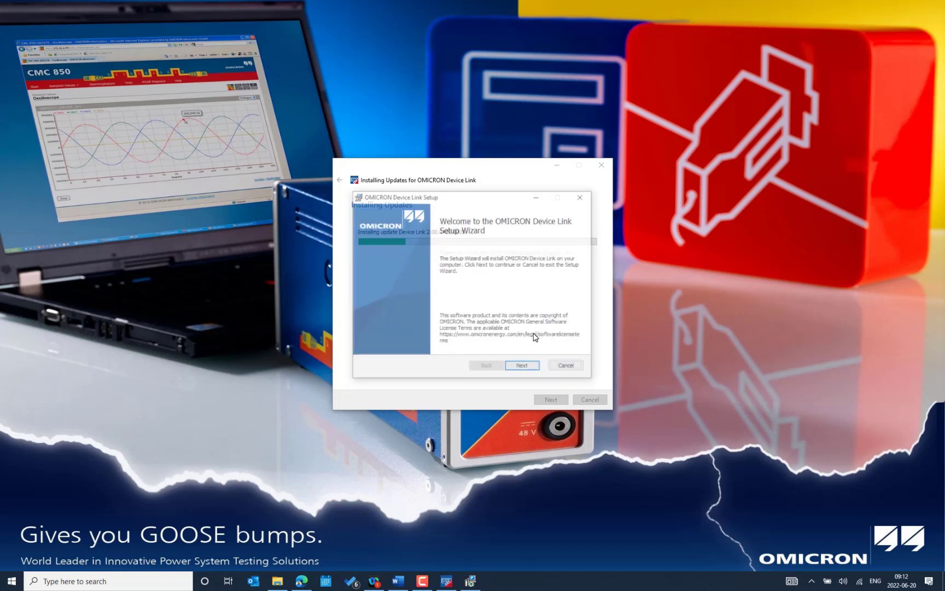
Step: Install the Device Link update by completing the OMICRON Device Link Setup Wizard
left_click(524, 367)
left_click(525, 367)
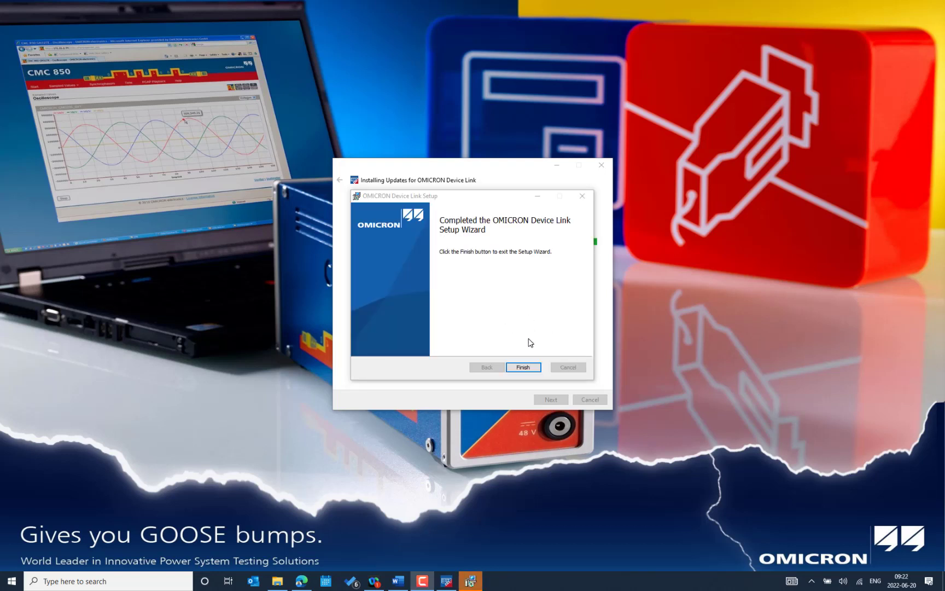
left_click(528, 367)
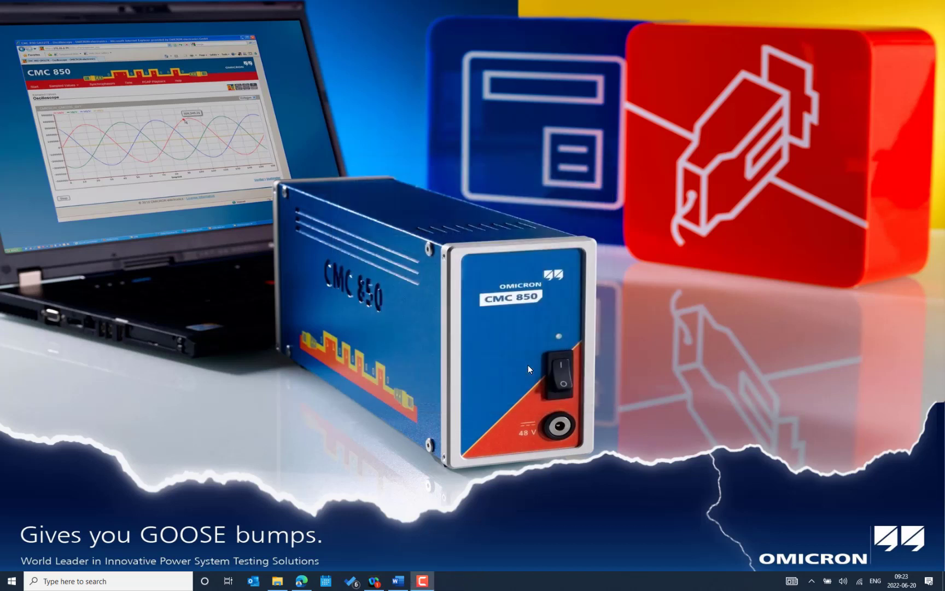
Step: Launch Device Link, check the installed version in its About information, and close that dialog
left_click(11, 584)
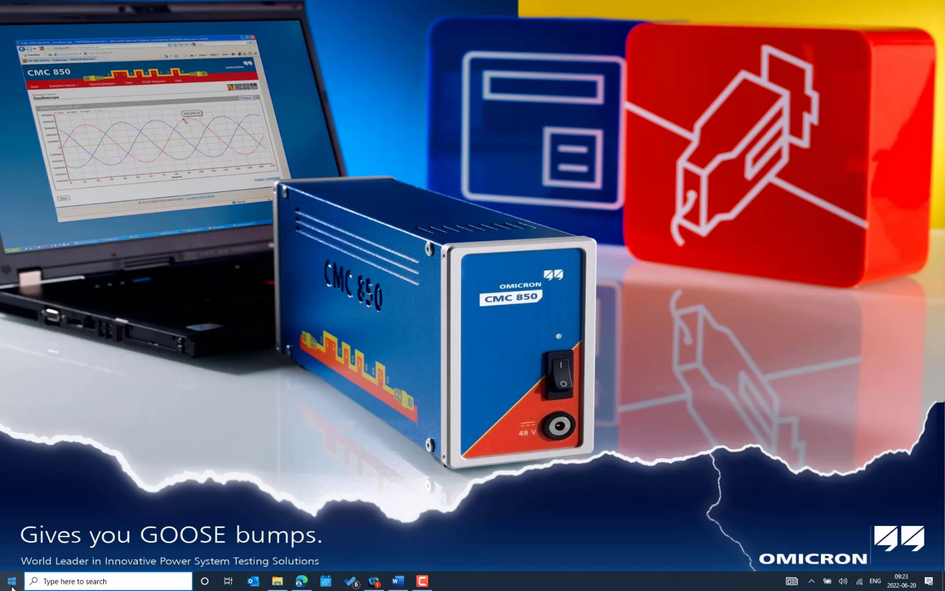
type("de")
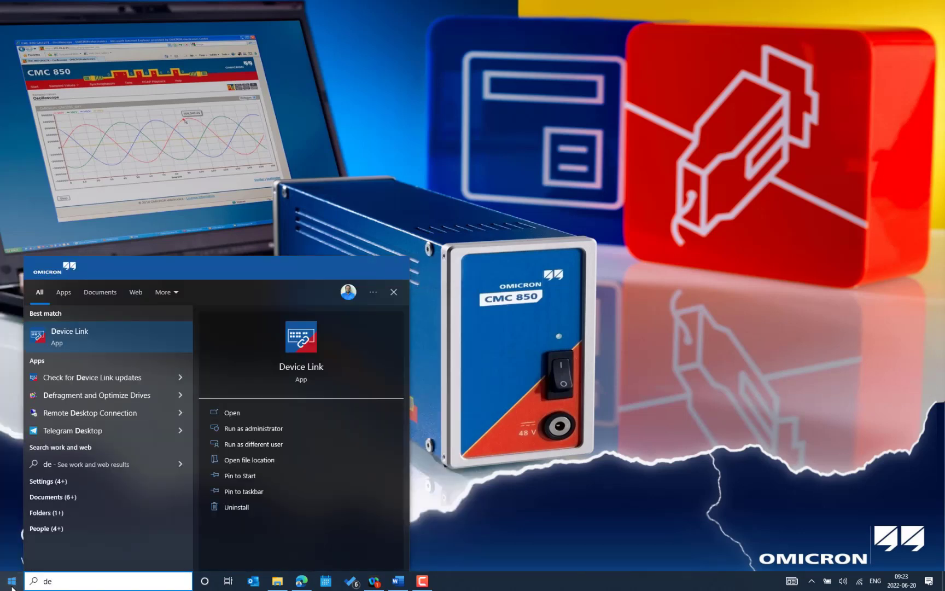
key("Return")
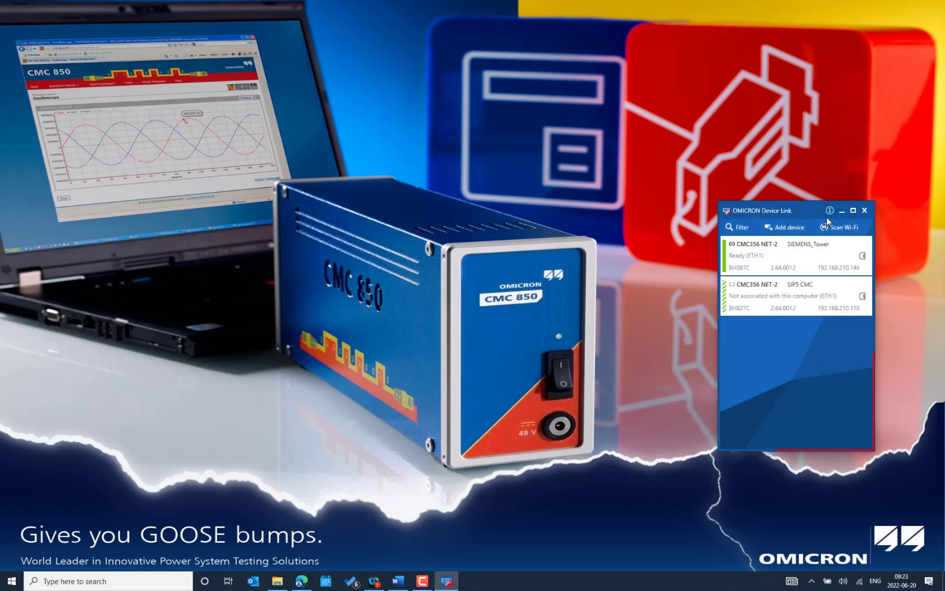
left_click(830, 211)
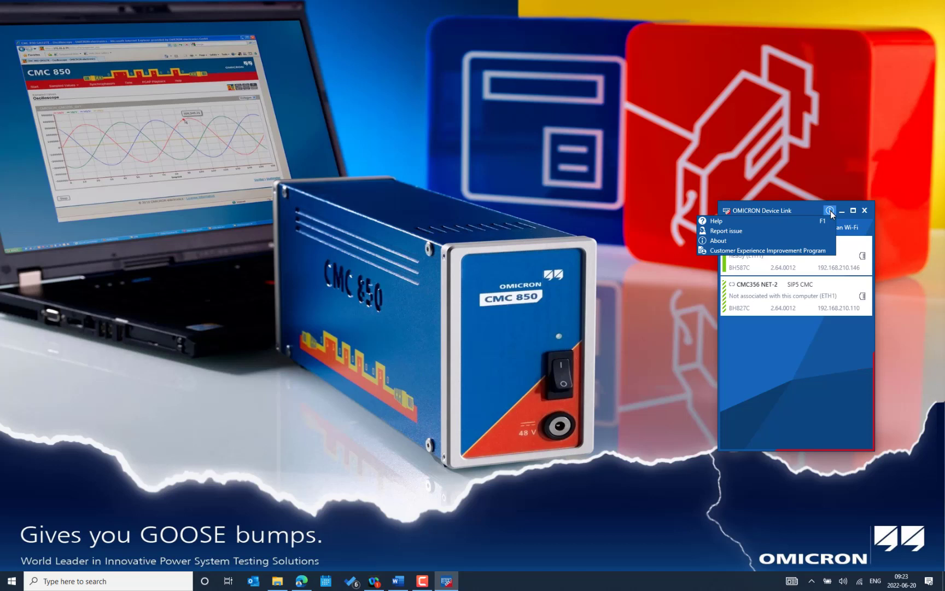
left_click(727, 239)
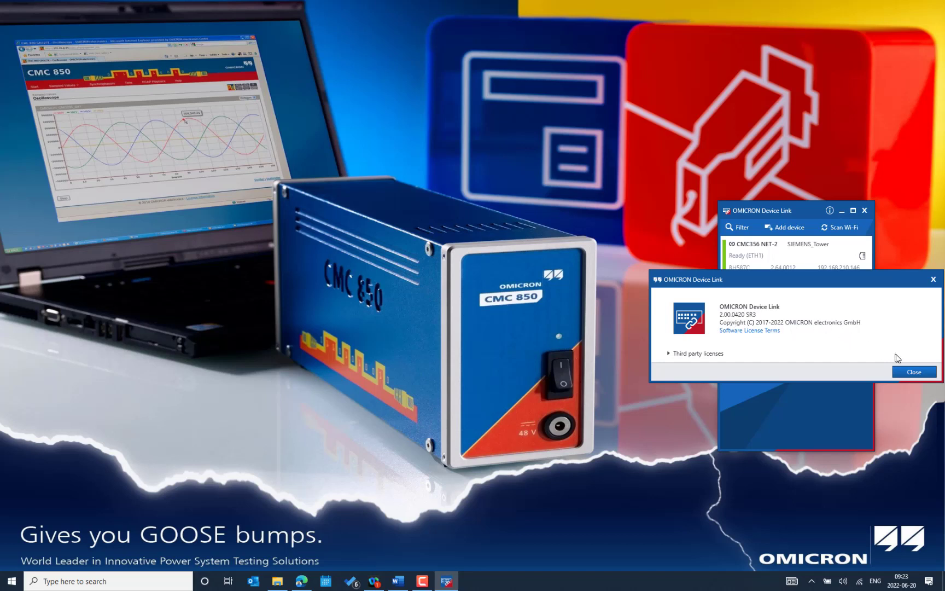
left_click(903, 370)
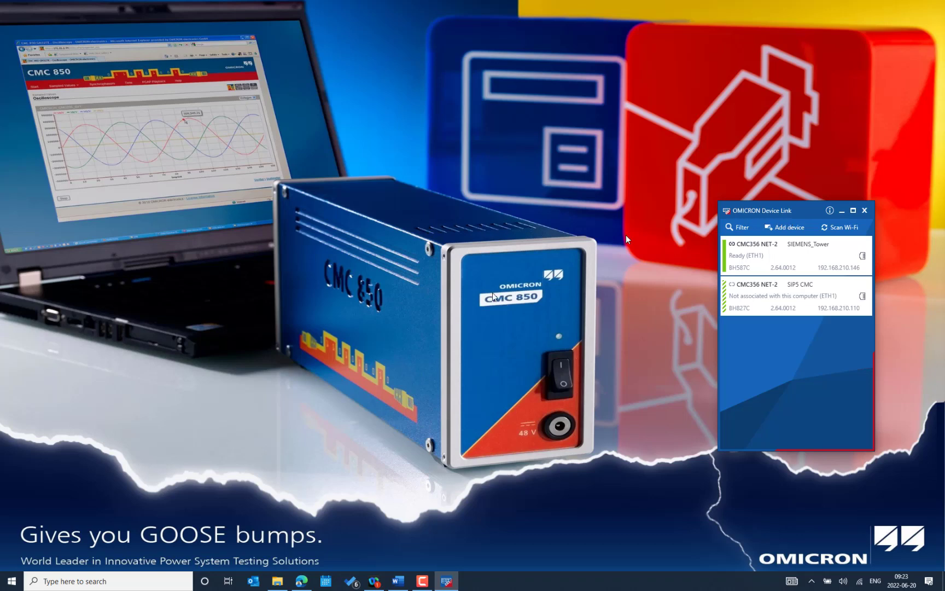
Step: Switch to the Edge browser, open the OMICRON website in a new tab and go to its Technical Support page
left_click(302, 580)
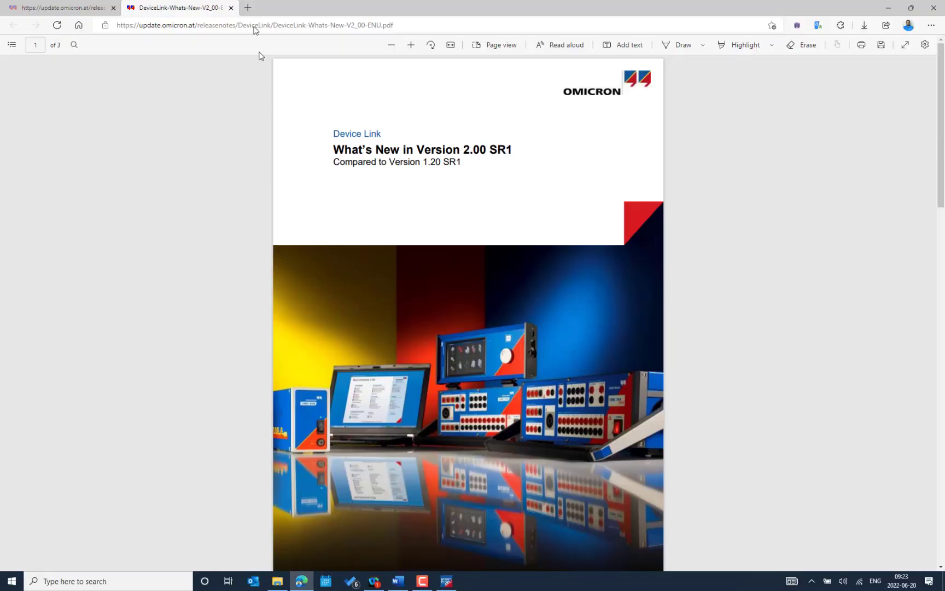
left_click(248, 7)
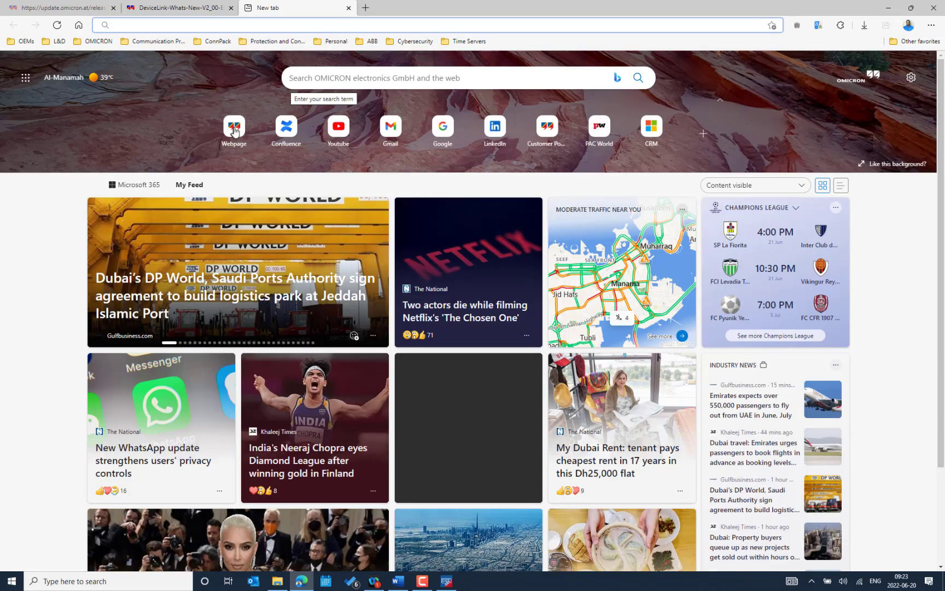
left_click(235, 130)
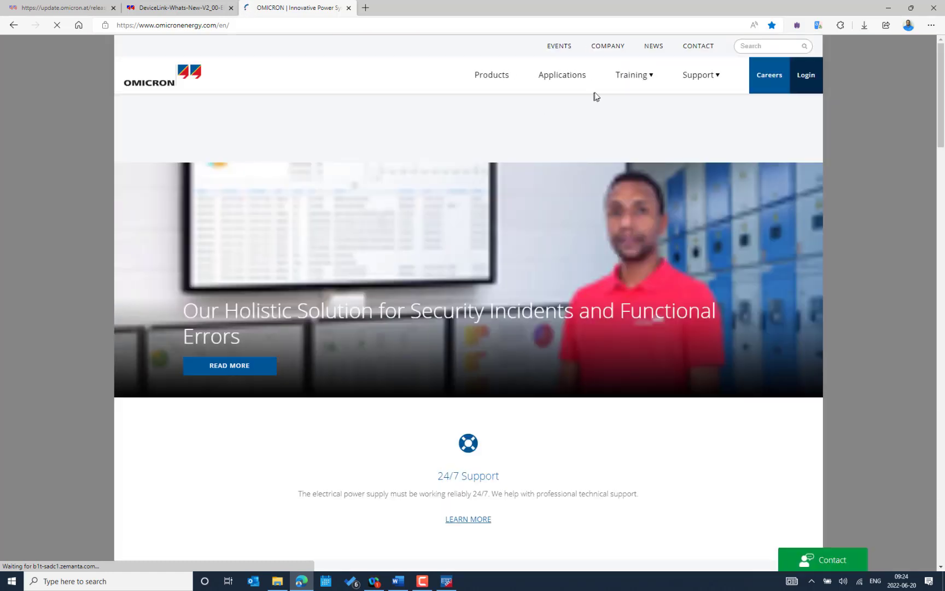
left_click(710, 89)
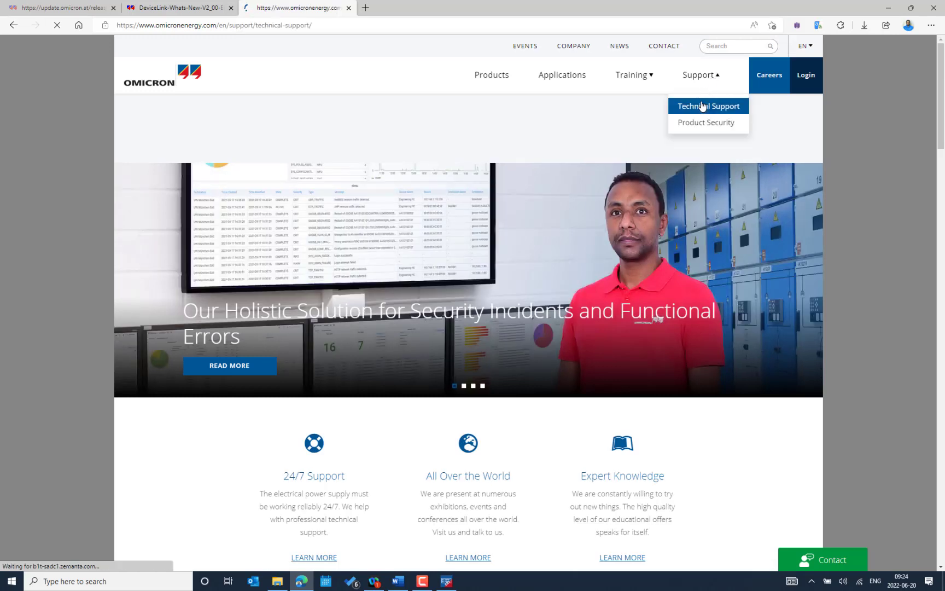
left_click(703, 106)
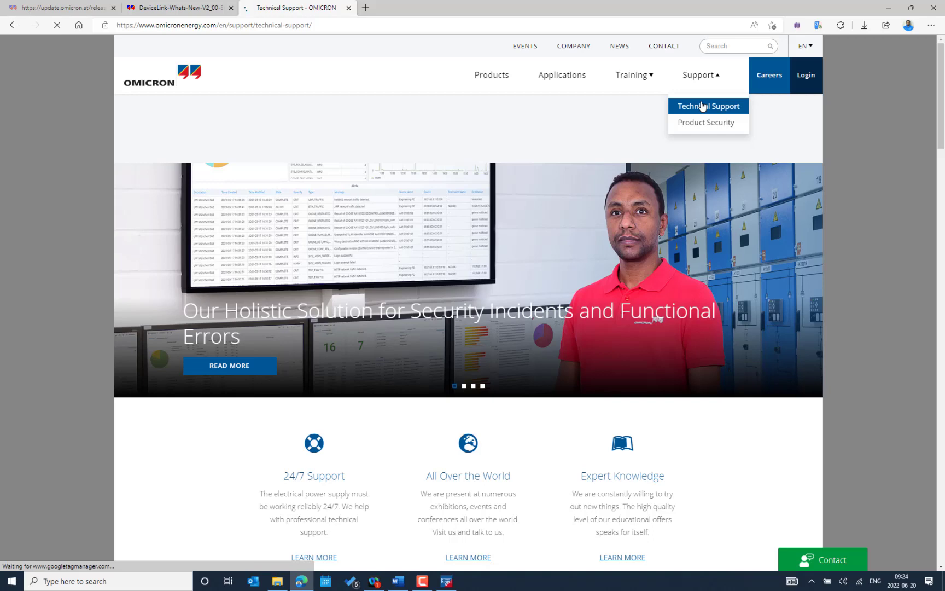
Step: Find the Europe / Middle East / Africa support contacts and follow the general support e-mail link
scroll(590, 313, "down", 3)
scroll(589, 313, "down", 5)
scroll(574, 303, "up", 3)
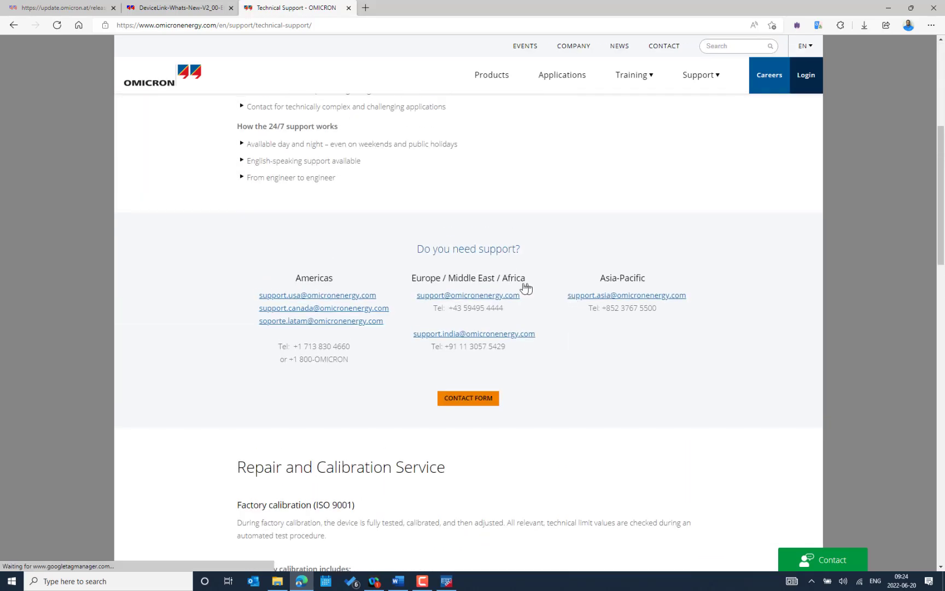
left_click(499, 296)
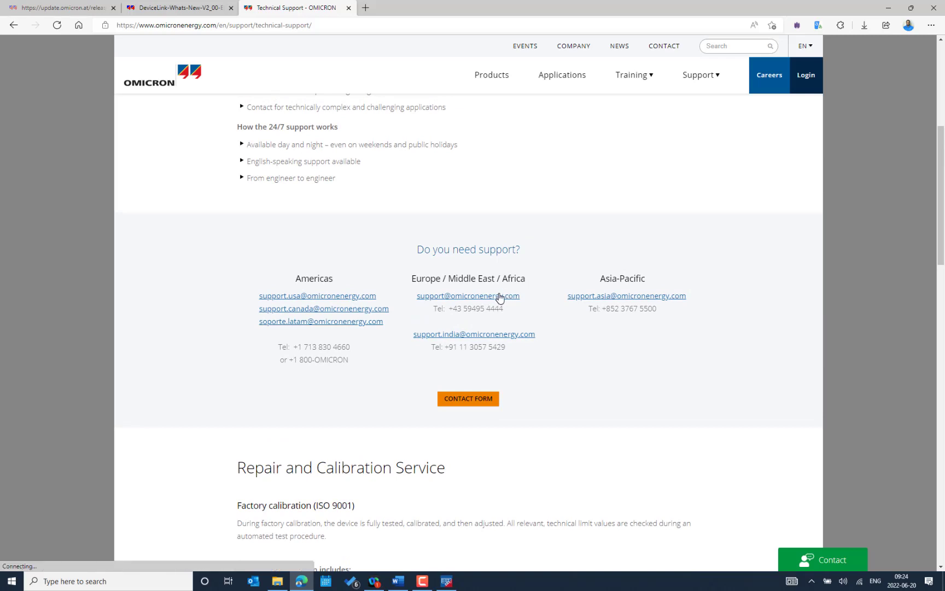